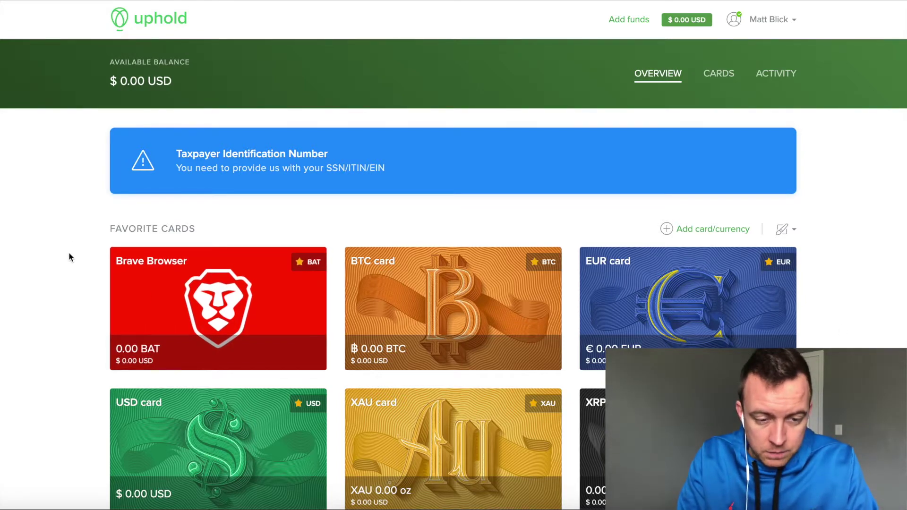
Step: Open the Brave Browser card's use-funds page and bring up the Select an Uphold Card dialog
scroll(69, 257, "down", 4)
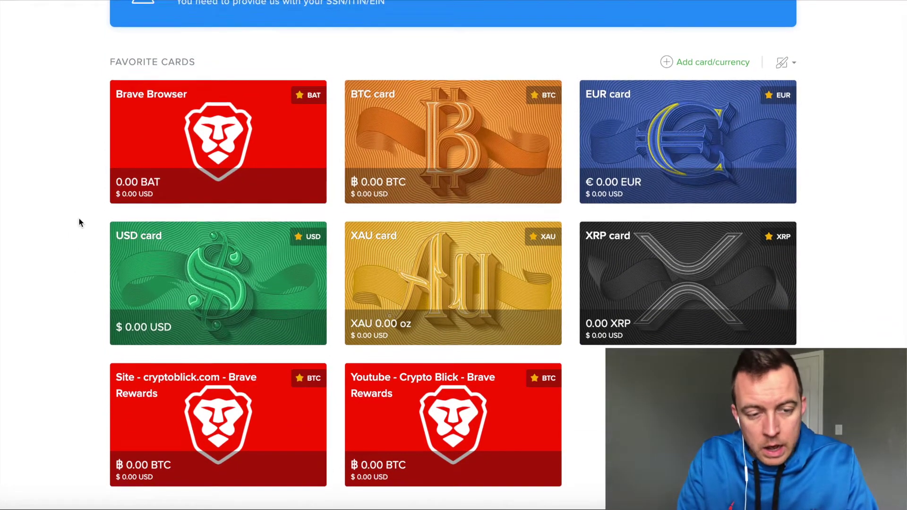
scroll(79, 219, "up", 4)
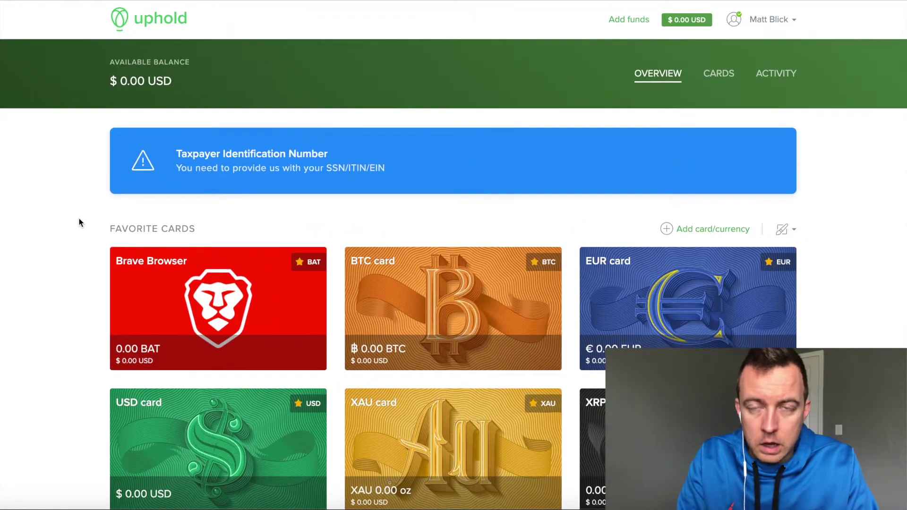
scroll(79, 218, "down", 1)
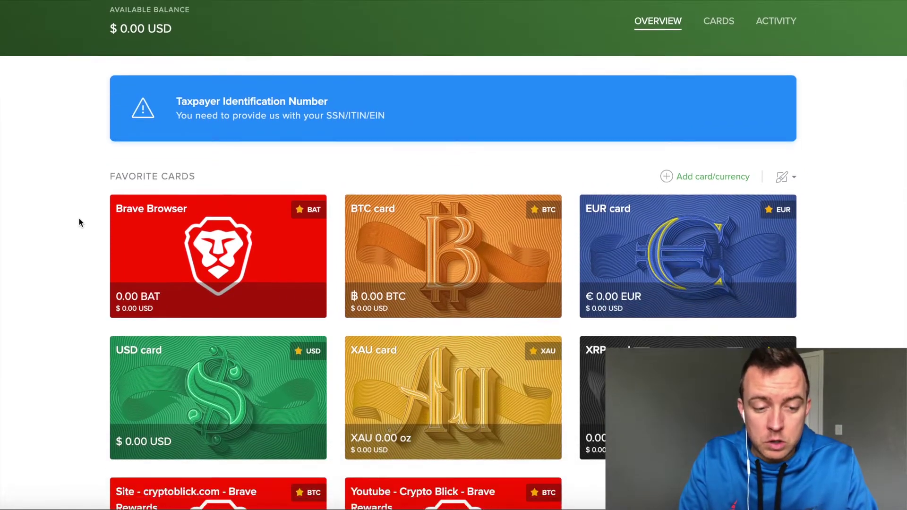
scroll(79, 218, "down", 1)
scroll(79, 219, "down", 1)
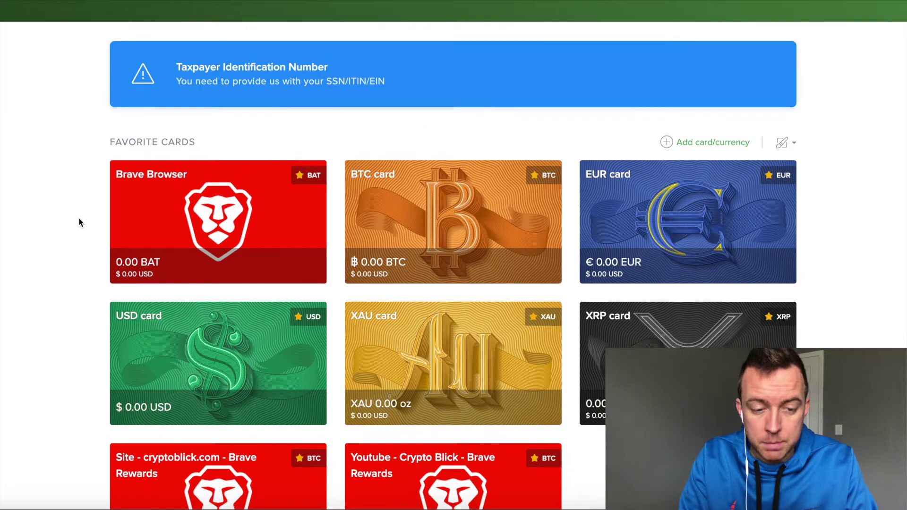
left_click(156, 209)
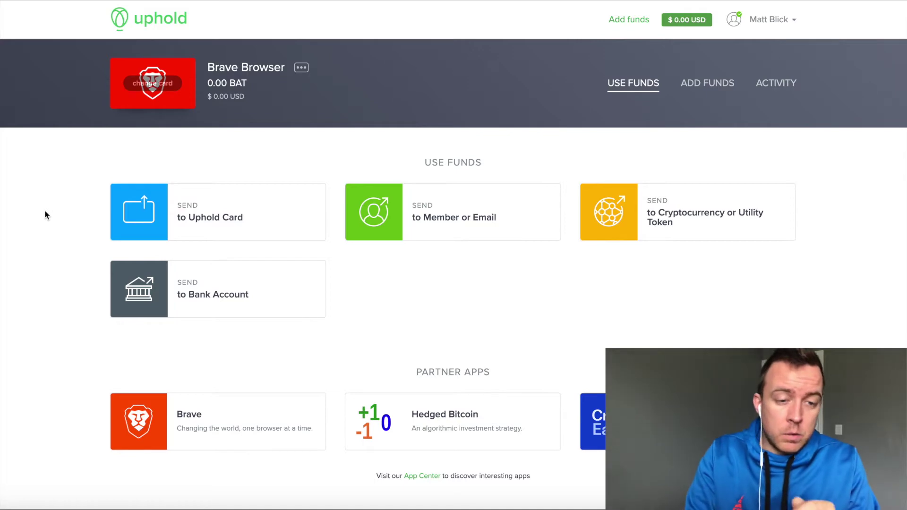
left_click(178, 90)
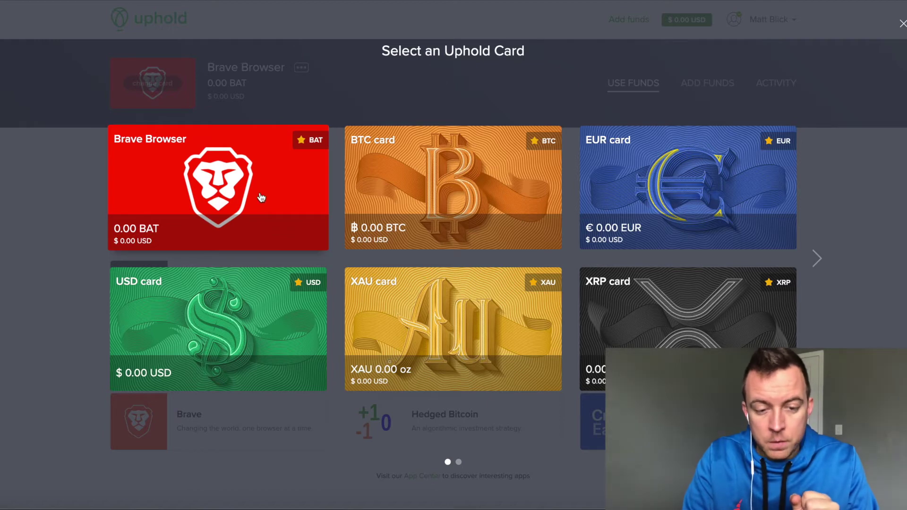
left_click(232, 196)
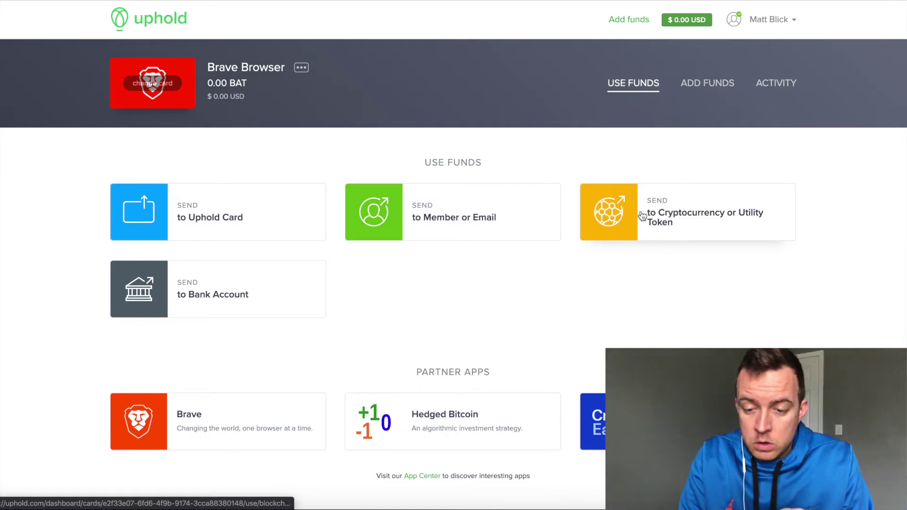
Step: Choose 'Send to Cryptocurrency or Utility Token' and browse the seven cryptocurrencies and three utility tokens
left_click(689, 216)
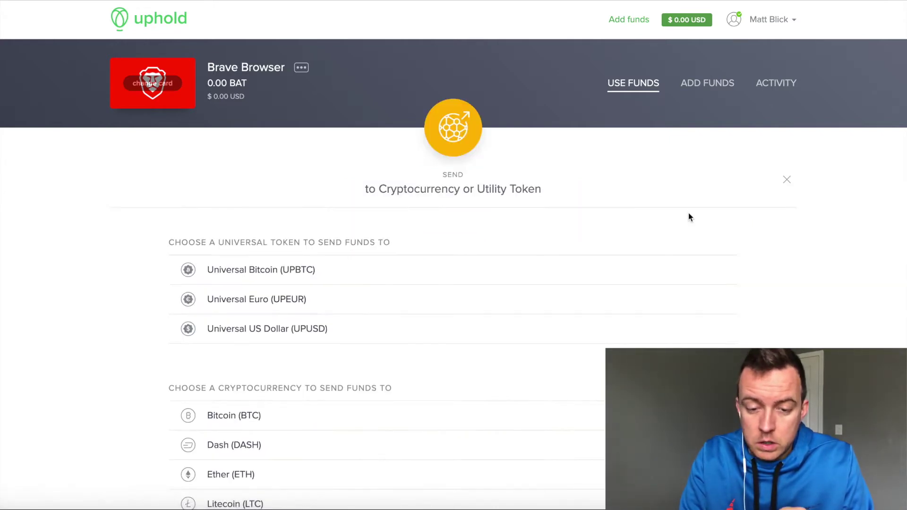
scroll(125, 279, "down", 2)
scroll(125, 281, "down", 3)
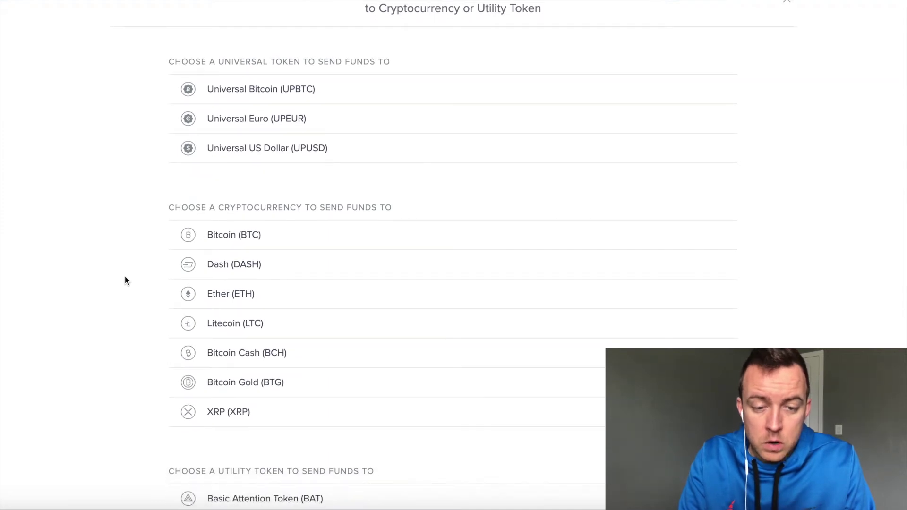
scroll(124, 278, "down", 2)
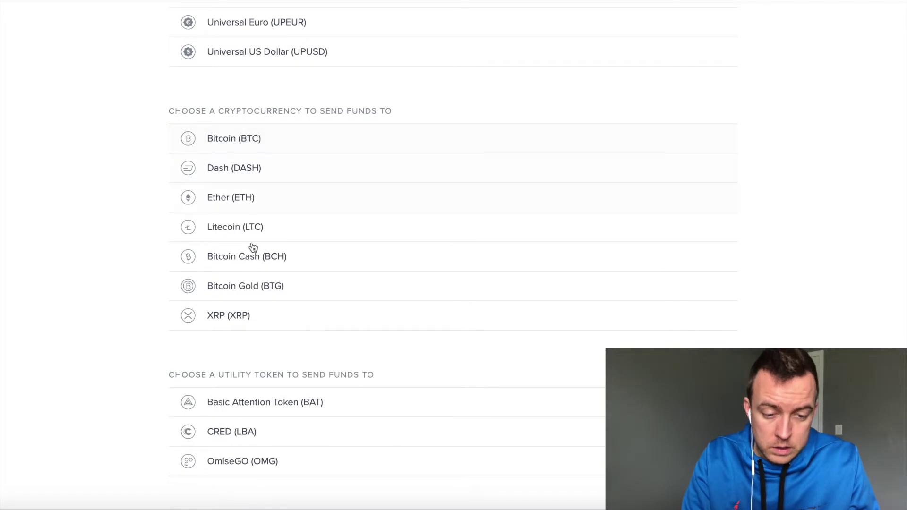
scroll(103, 272, "down", 1)
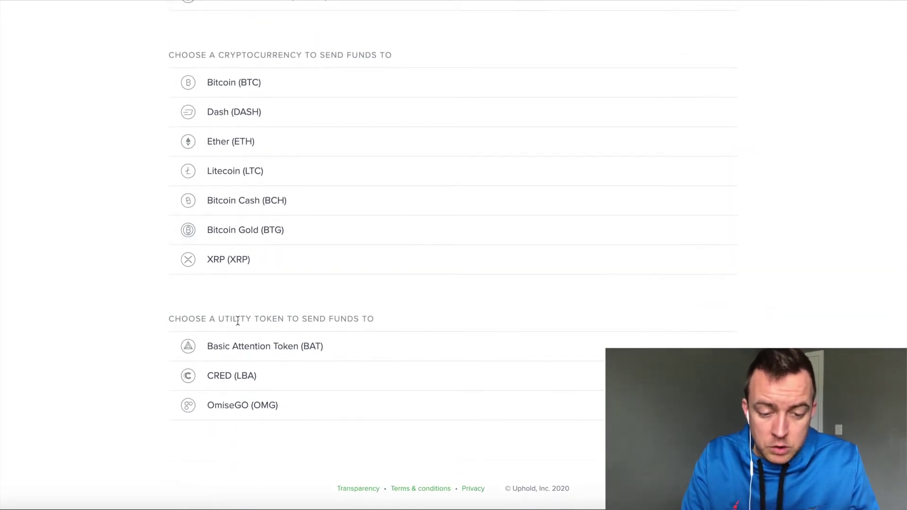
scroll(99, 274, "up", 1)
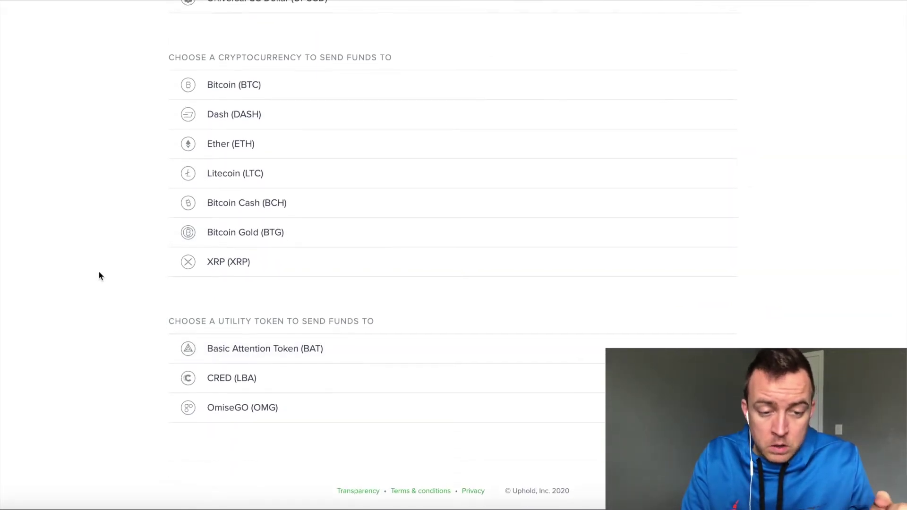
scroll(99, 276, "down", 1)
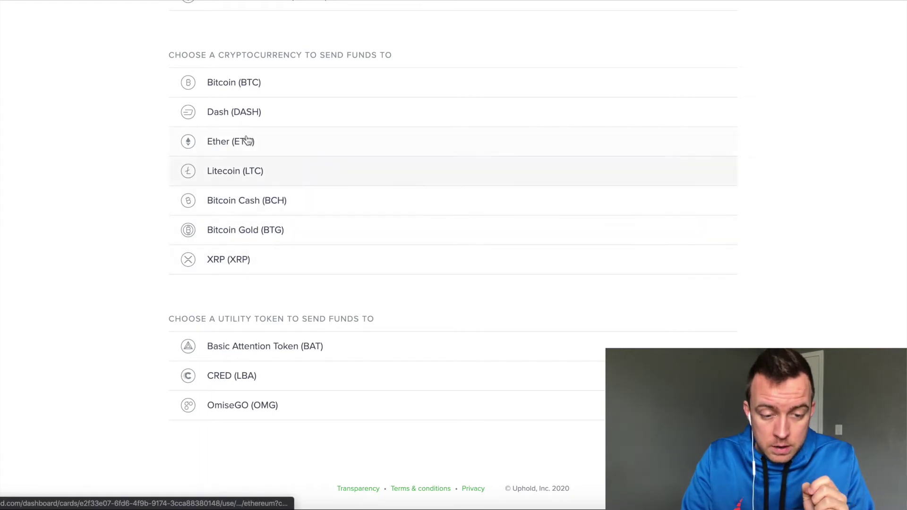
Step: Pick Basic Attention Token (BAT) as the destination currency to open its send form
left_click(245, 351)
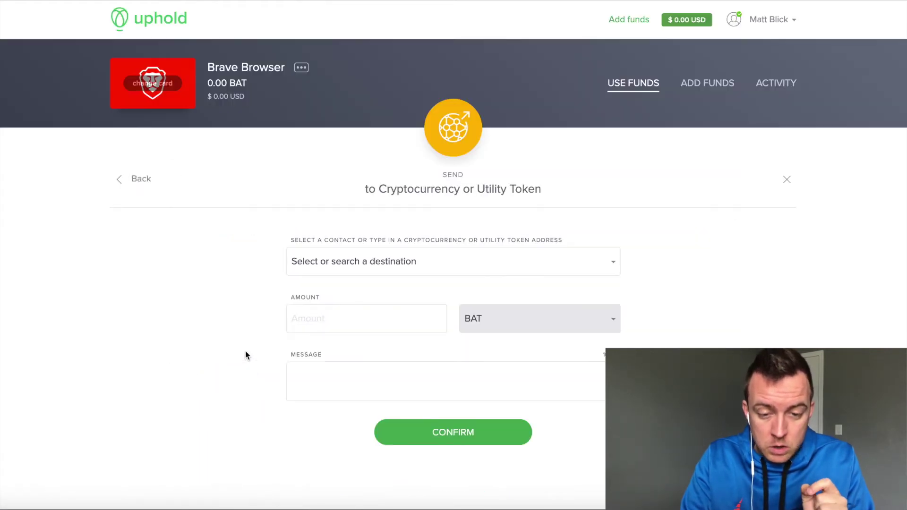
scroll(165, 341, "down", 1)
scroll(166, 341, "down", 1)
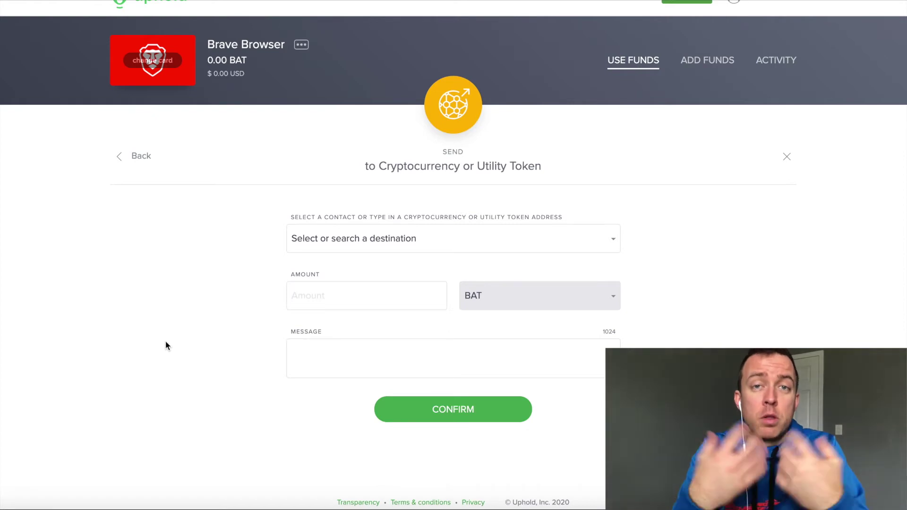
Step: Enter a made-up destination address, replacing the first attempt, which gets flagged as invalid
left_click(343, 233)
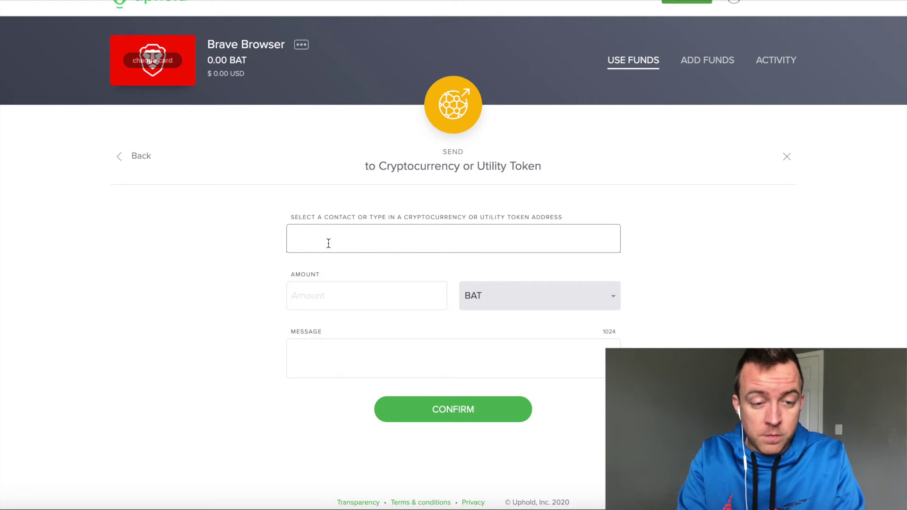
type("kjklajsd fkjals dfjaois")
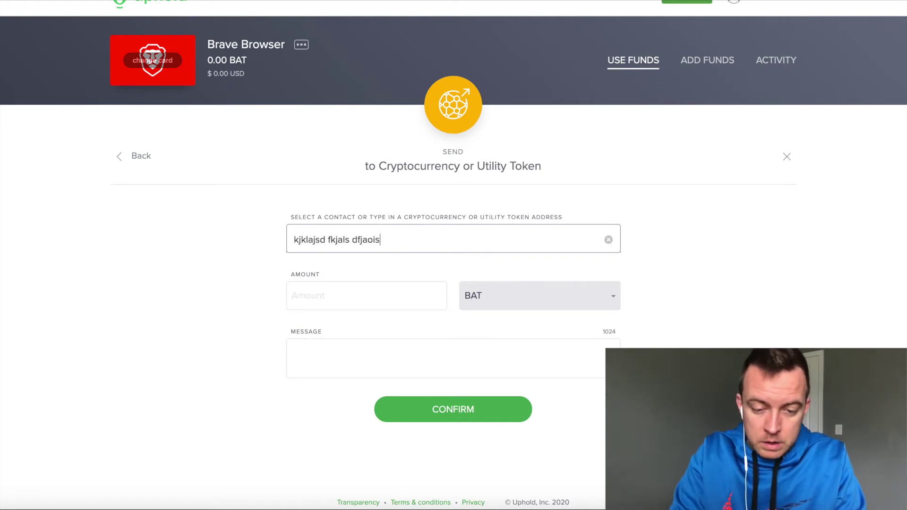
key("ctrl+a")
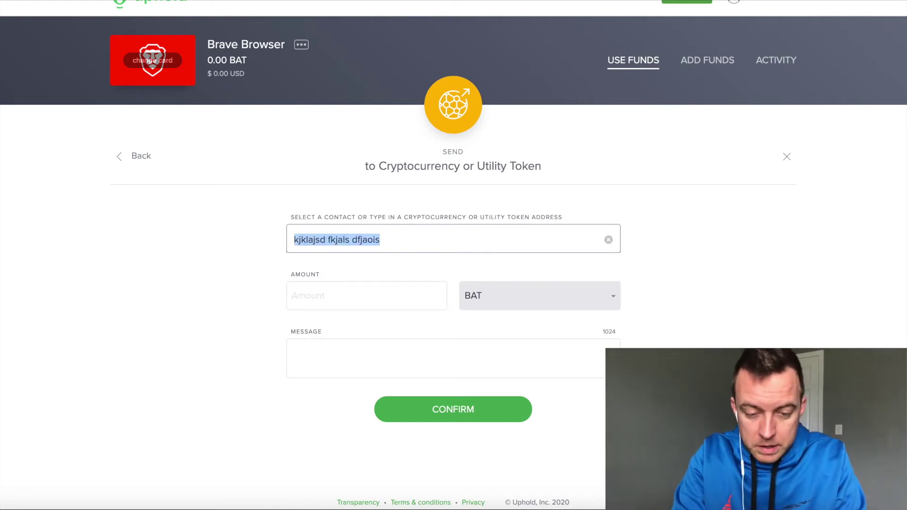
type("oiweoiasndf89a8udsfjkladsf8")
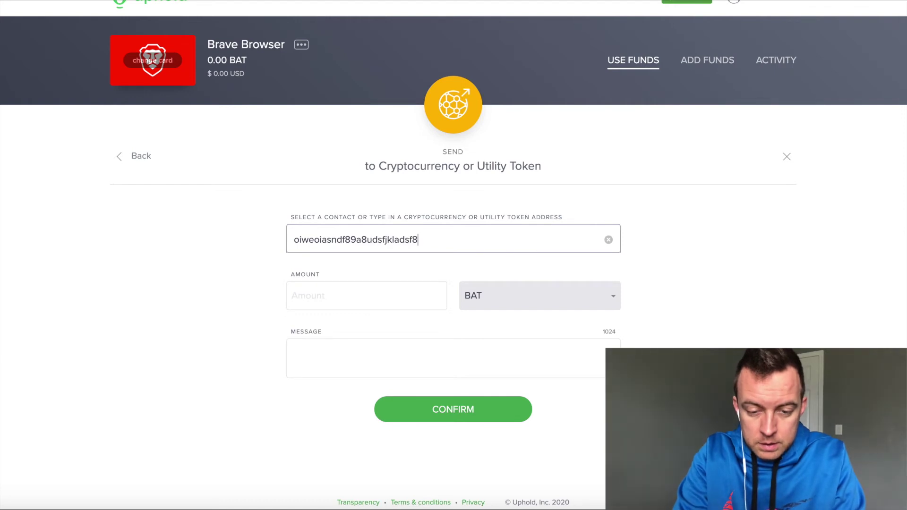
type("113098sdakdf")
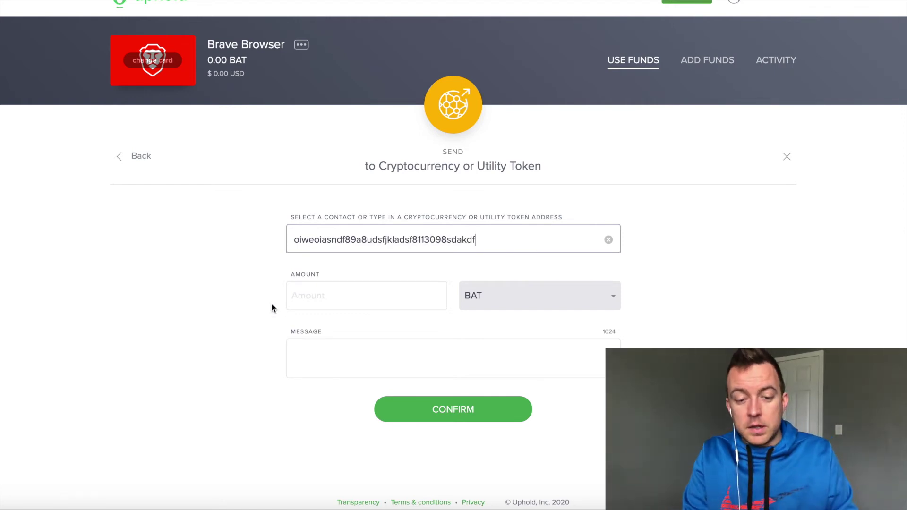
left_click(326, 288)
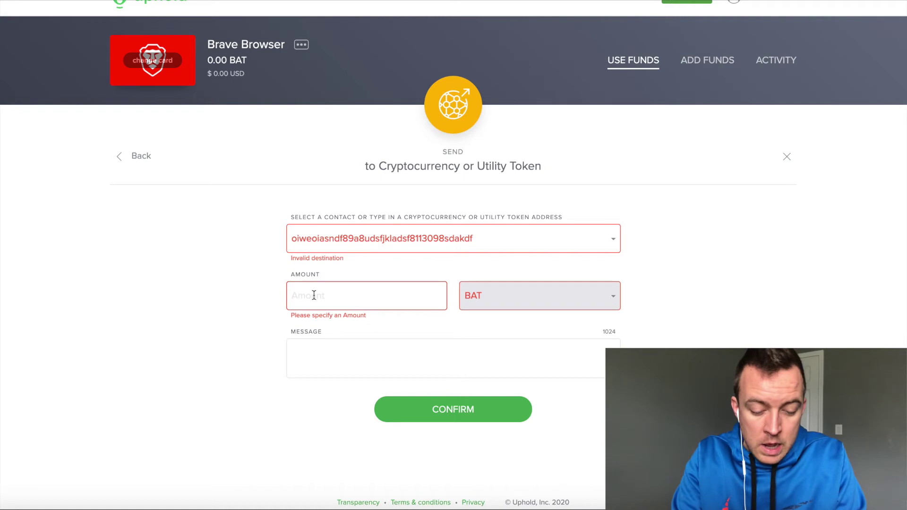
Step: Enter 3.7 as the BAT amount and attempt to confirm the transfer
type(".7")
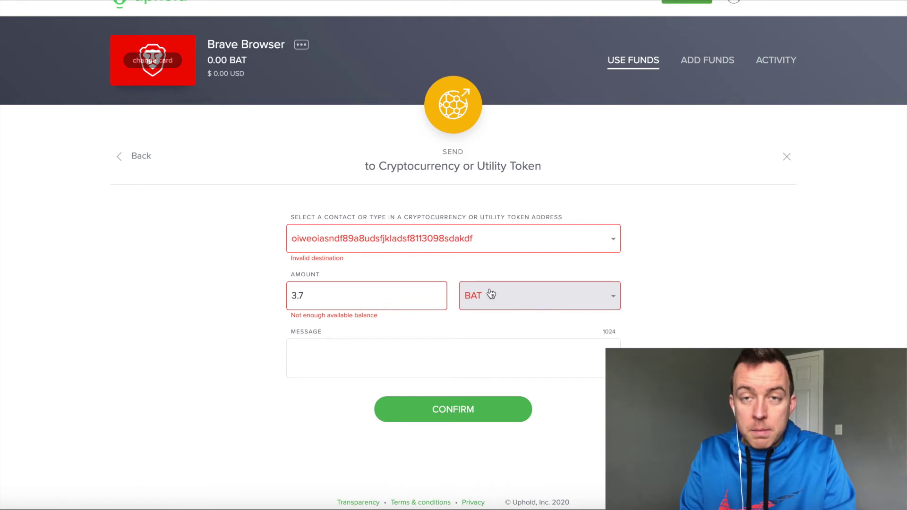
left_click(343, 353)
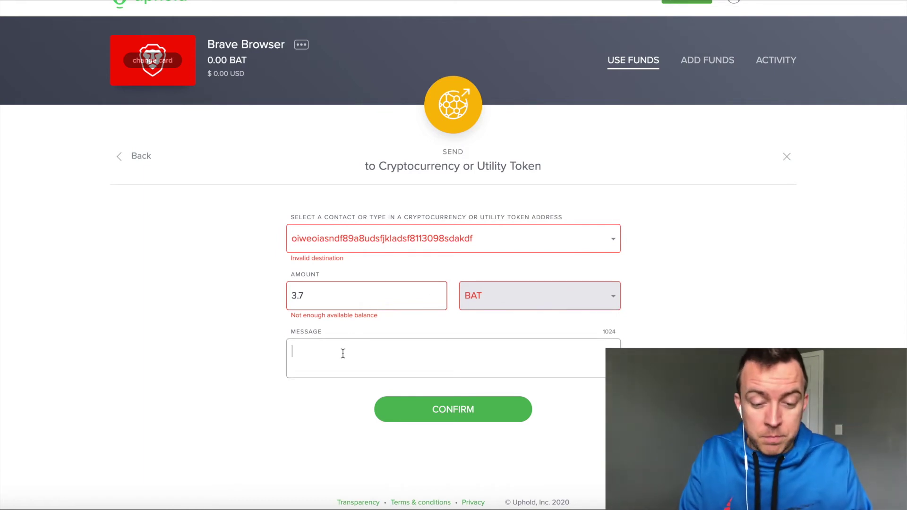
left_click(419, 420)
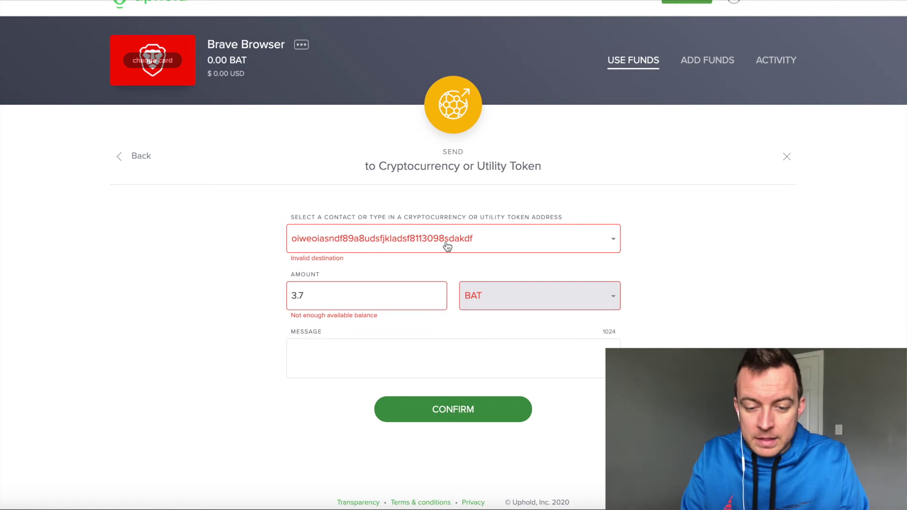
Step: Clear the destination address and leave the message field empty
left_click(431, 240)
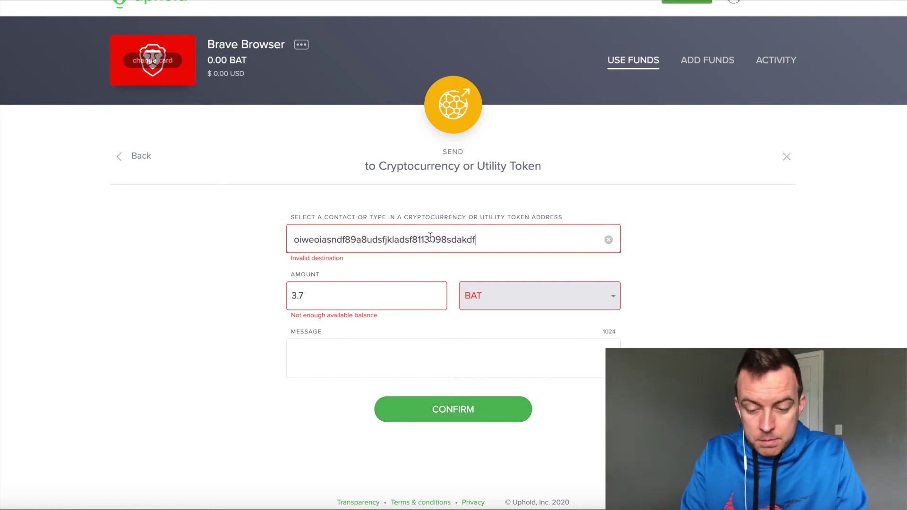
key("ctrl+a")
key("ctrl+c")
key("BackSpace")
key("ctrl+v")
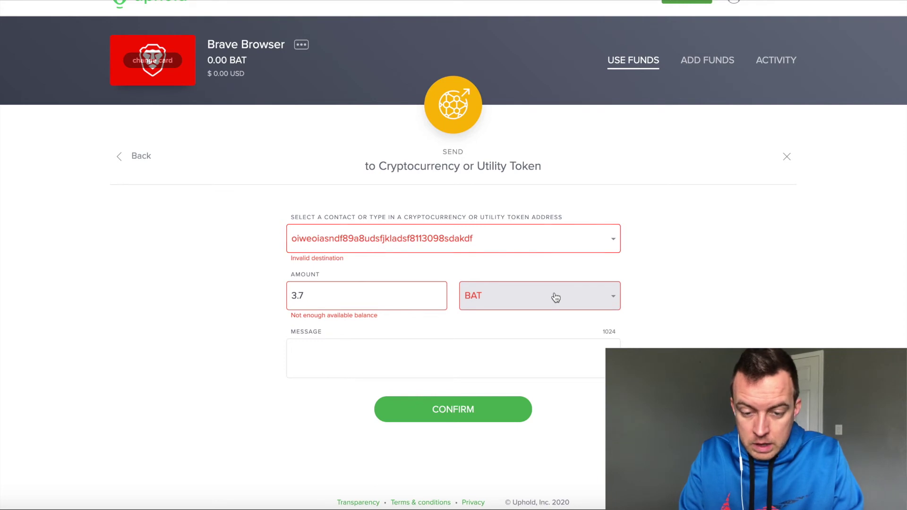
left_click(321, 239)
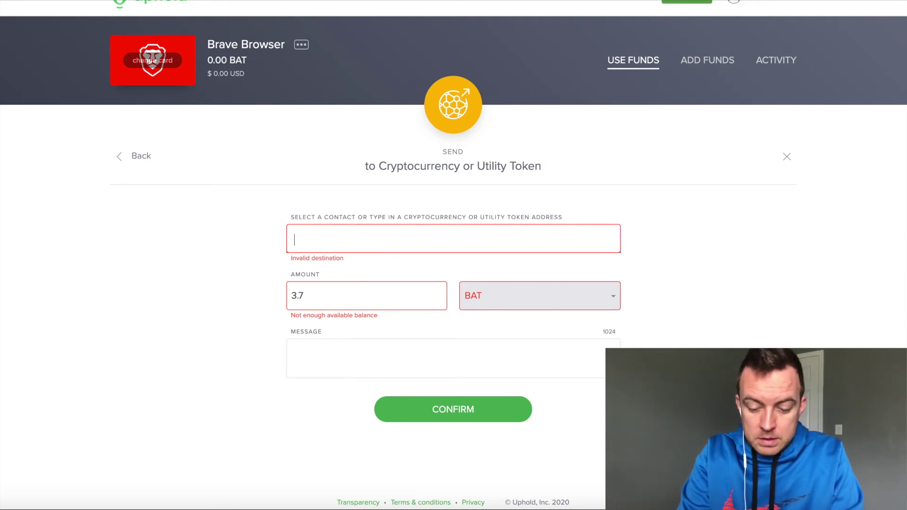
key("ctrl+v")
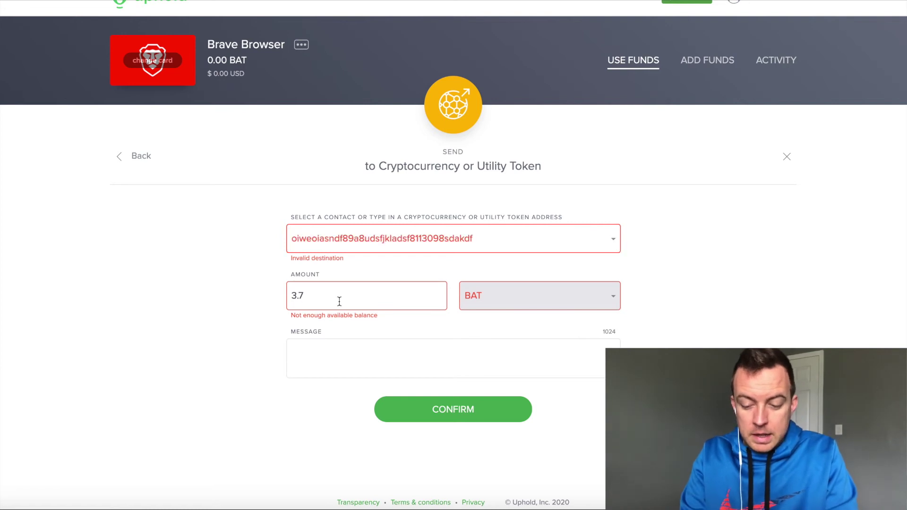
left_click(428, 349)
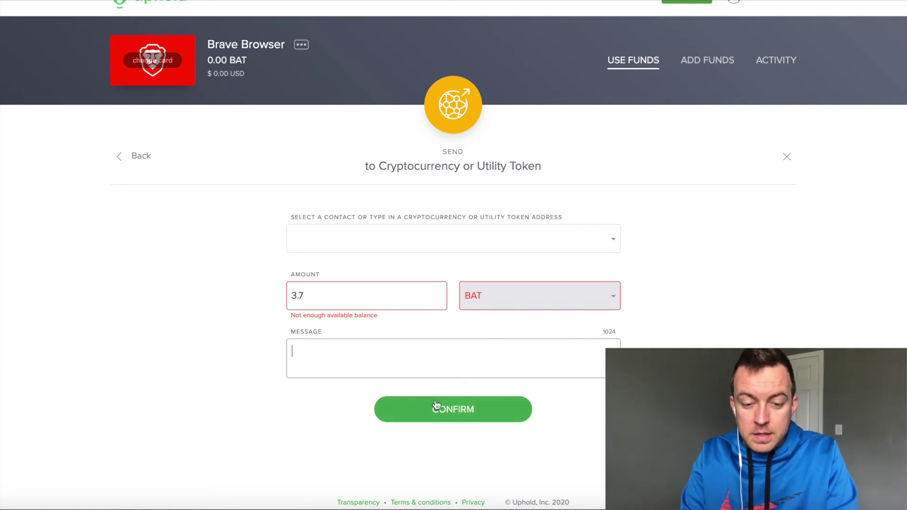
left_click(505, 299)
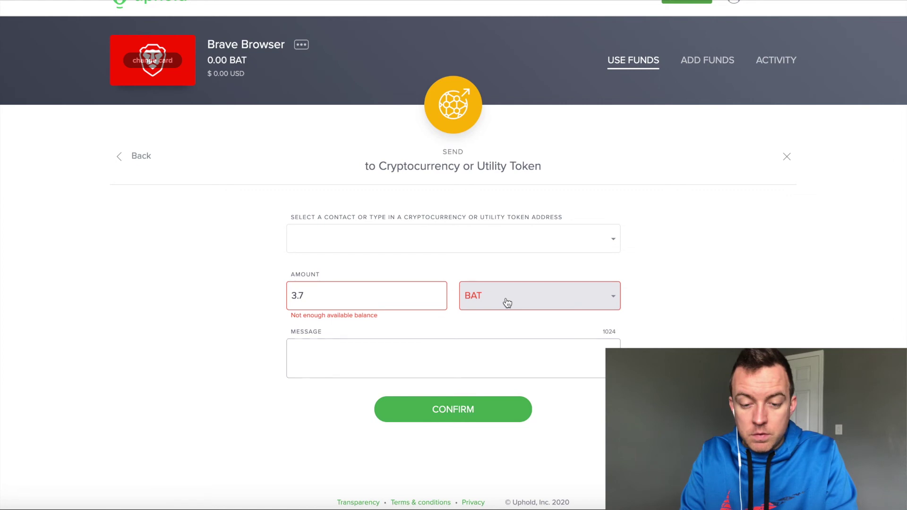